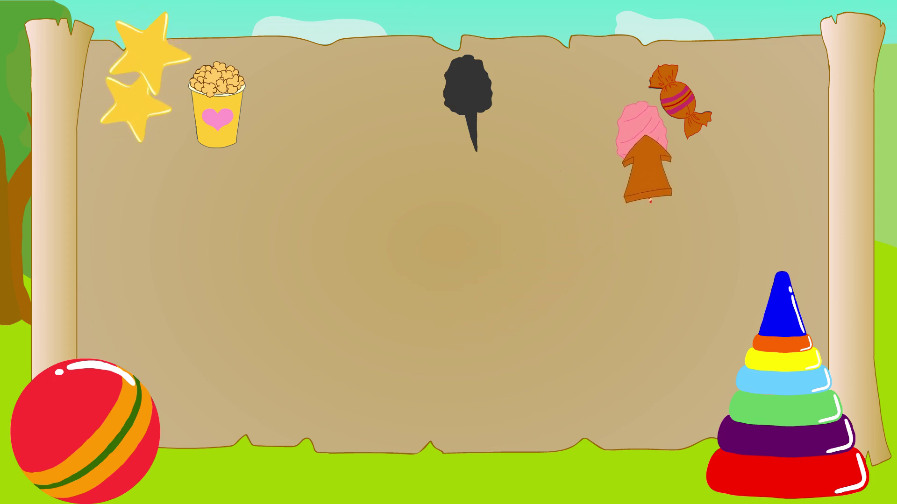
pyautogui.moveTo(647, 168); pyautogui.dragTo(682, 140)
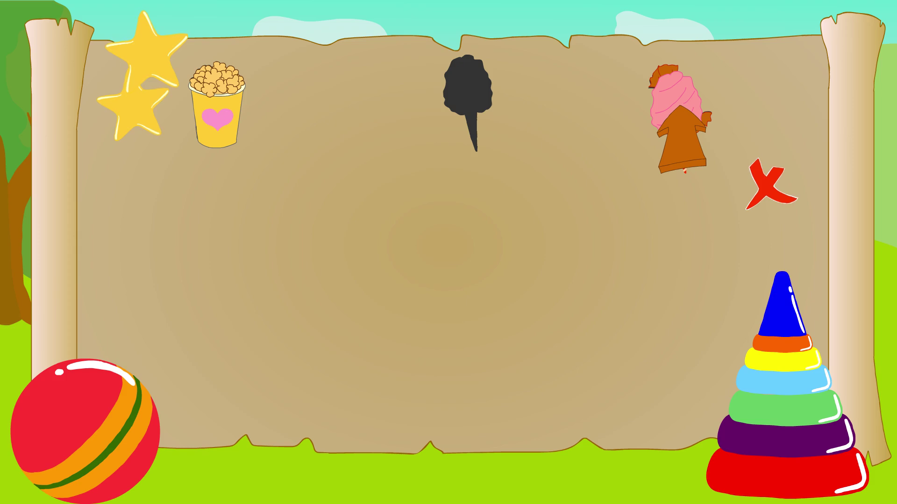